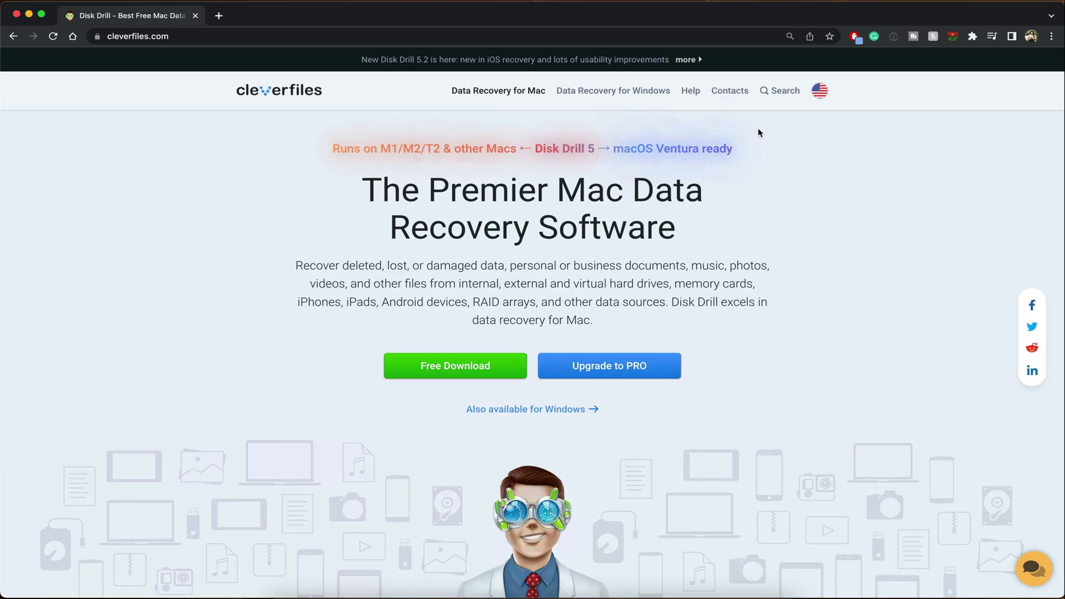
Scroll down the Disk Drill for Mac product page on cleverfiles.com
scroll(759, 133, "down", 3)
scroll(759, 133, "down", 3)
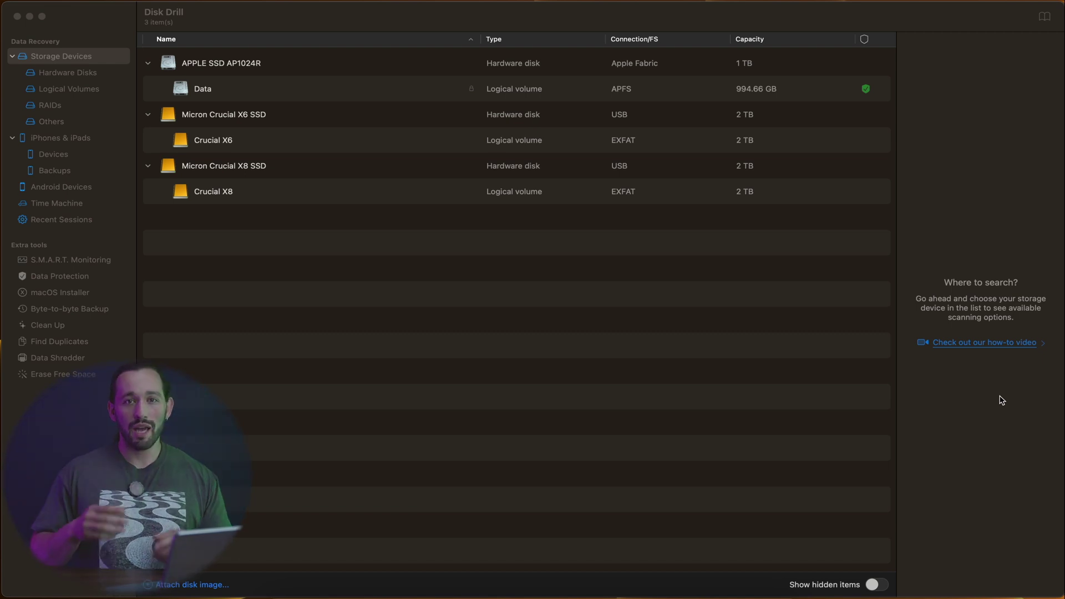
Browse the Hardware Disks, Logical Volumes, RAIDs and Others groups, then return to all Storage Devices
left_click(450, 445)
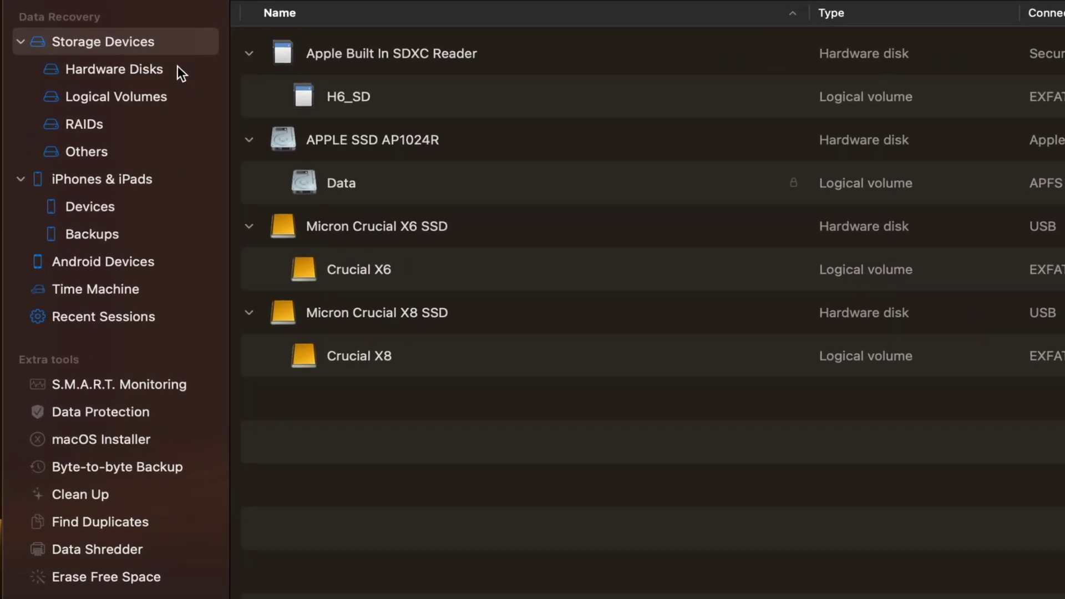
left_click(138, 72)
left_click(136, 93)
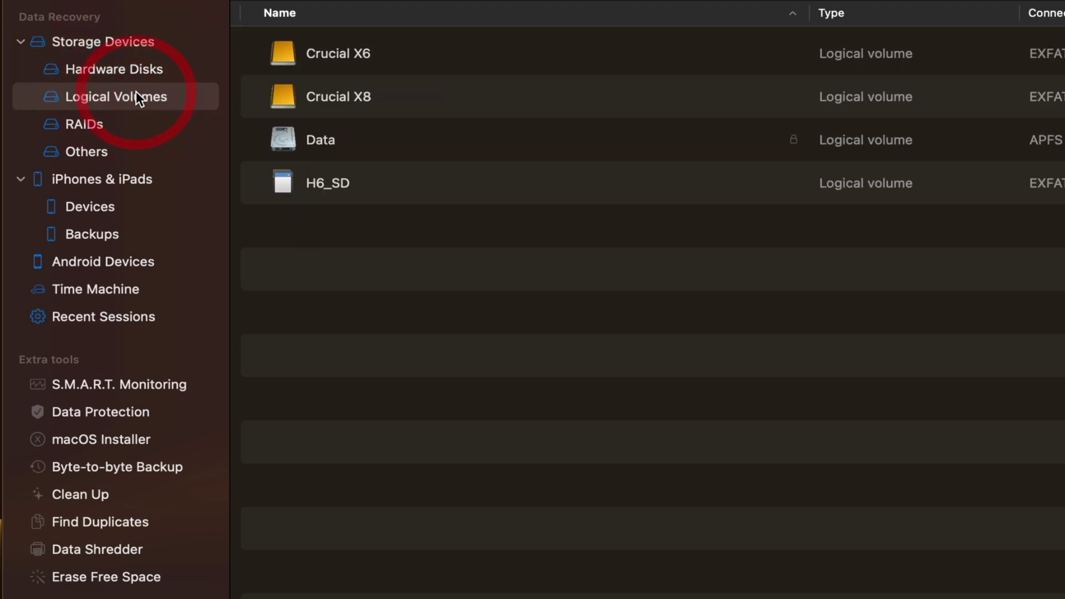
left_click(90, 123)
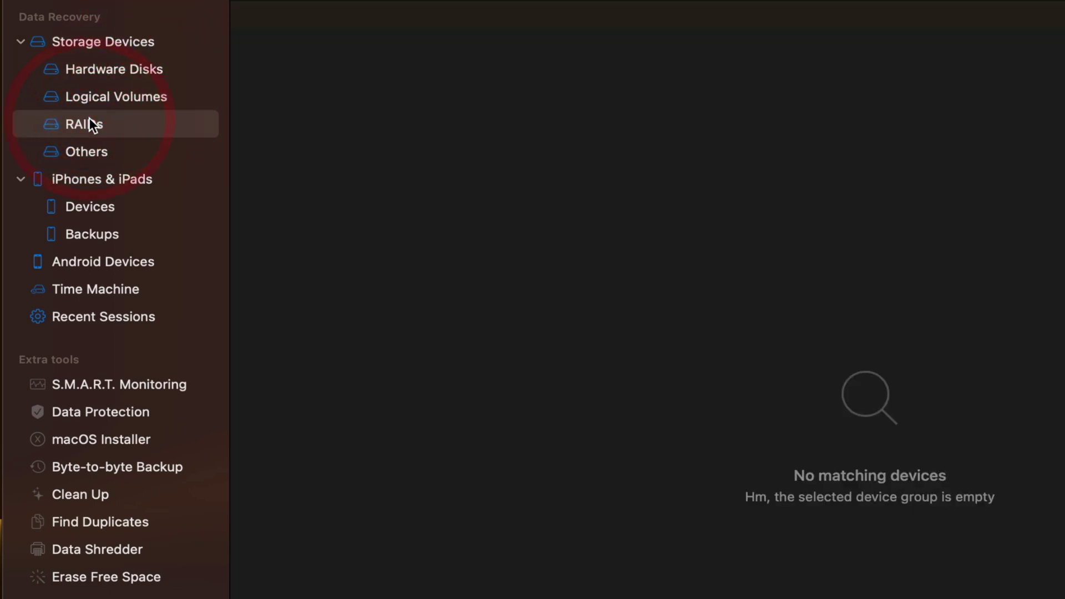
left_click(78, 155)
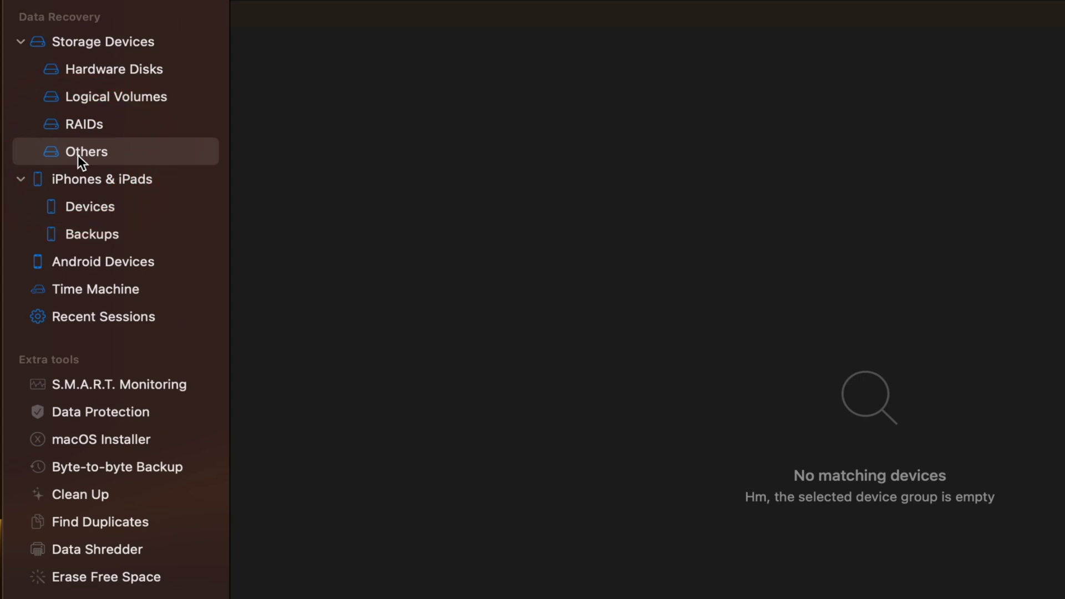
left_click(68, 49)
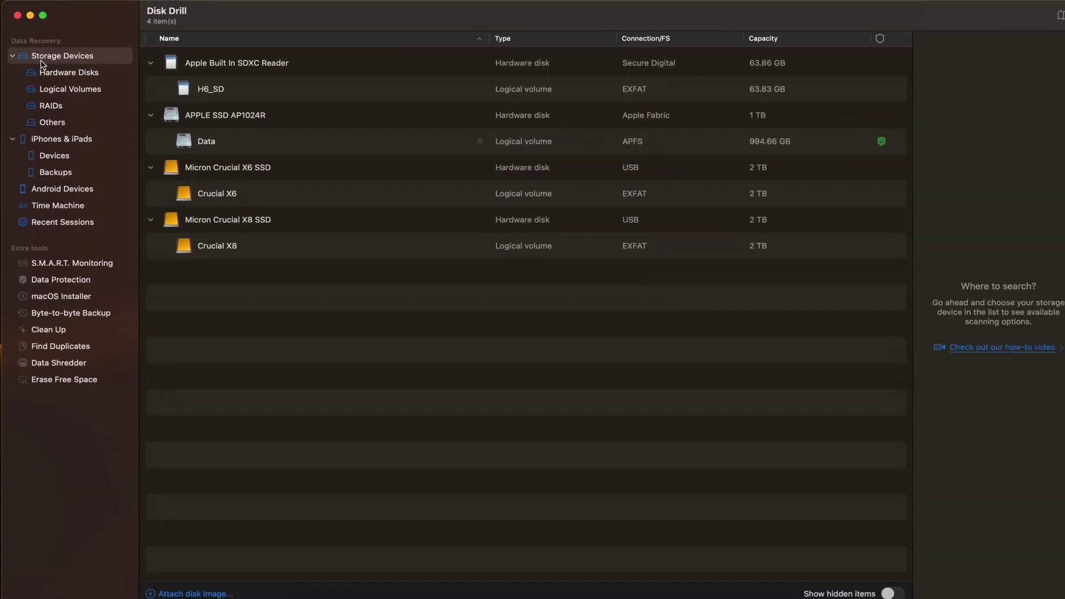
Inspect the Crucial X6, Crucial X8 and Apple SSD details, then scan the H6_SD volume for lost data
left_click(264, 166)
left_click(255, 190)
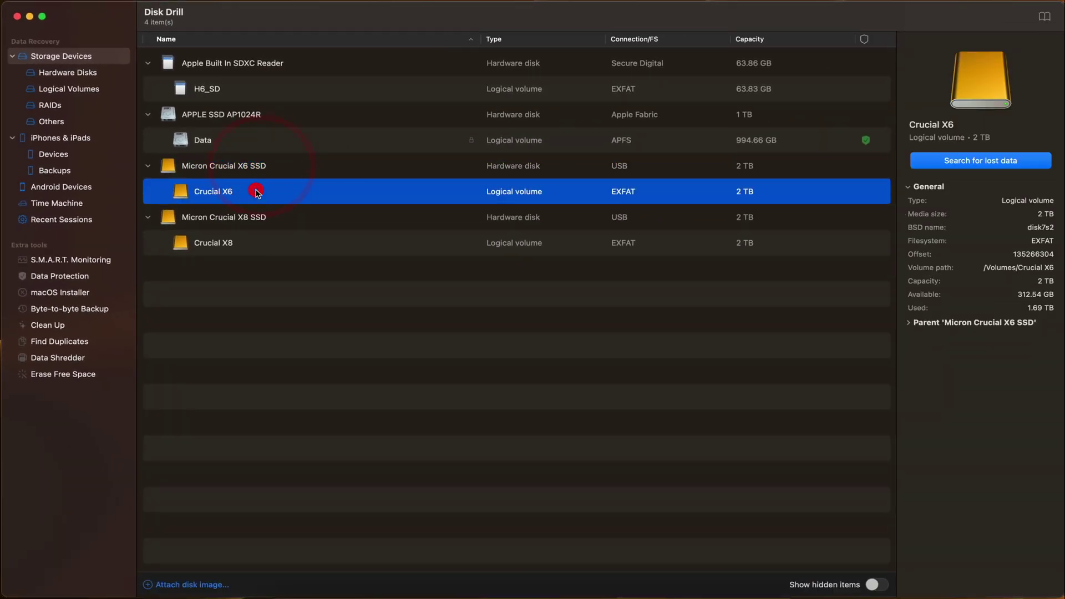
left_click(248, 218)
left_click(221, 244)
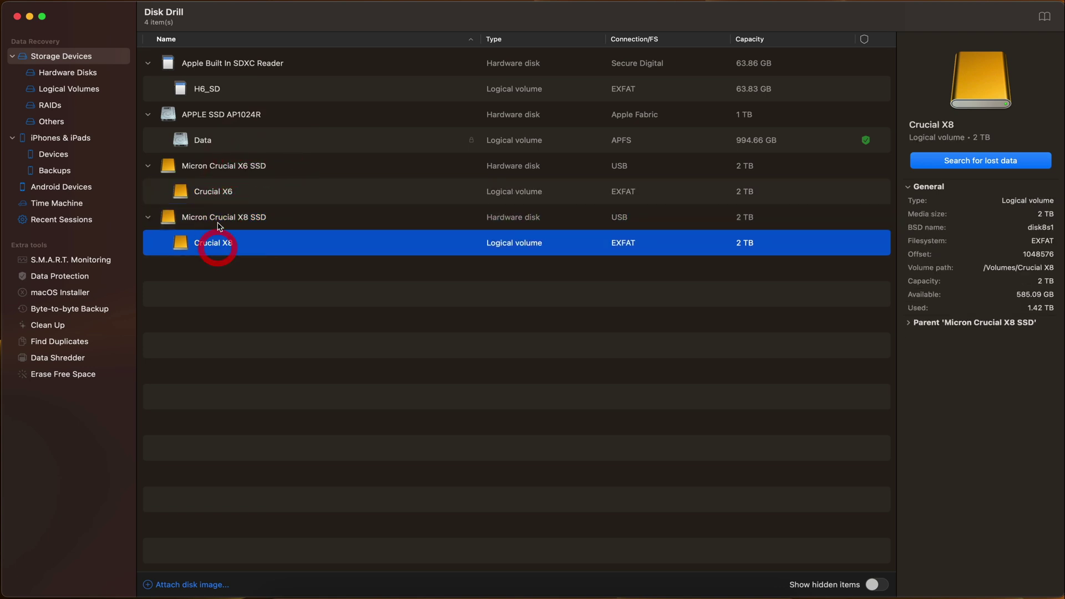
left_click(225, 115)
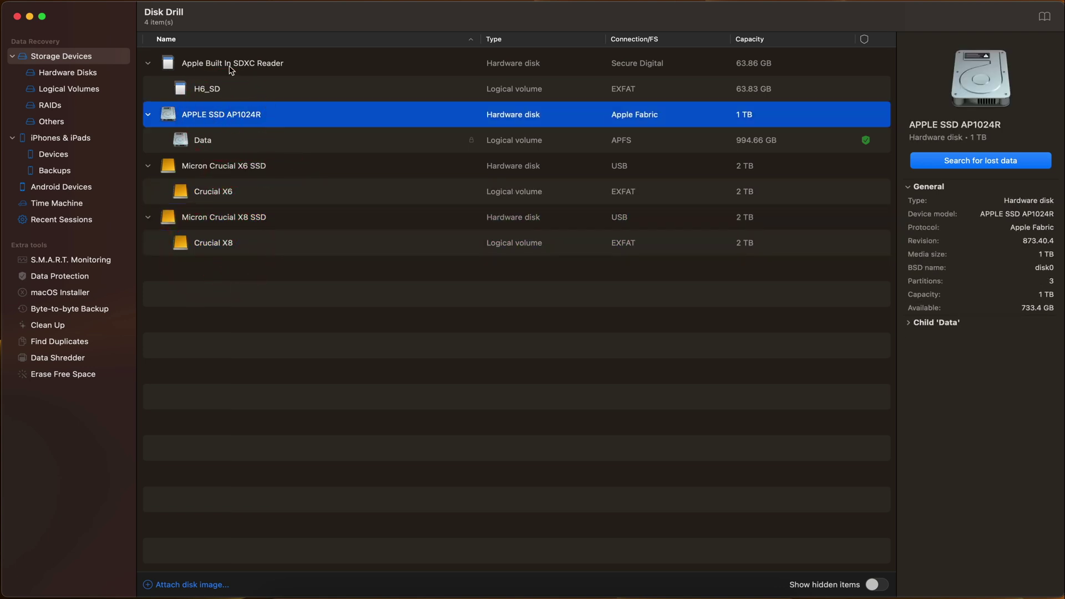
left_click(224, 92)
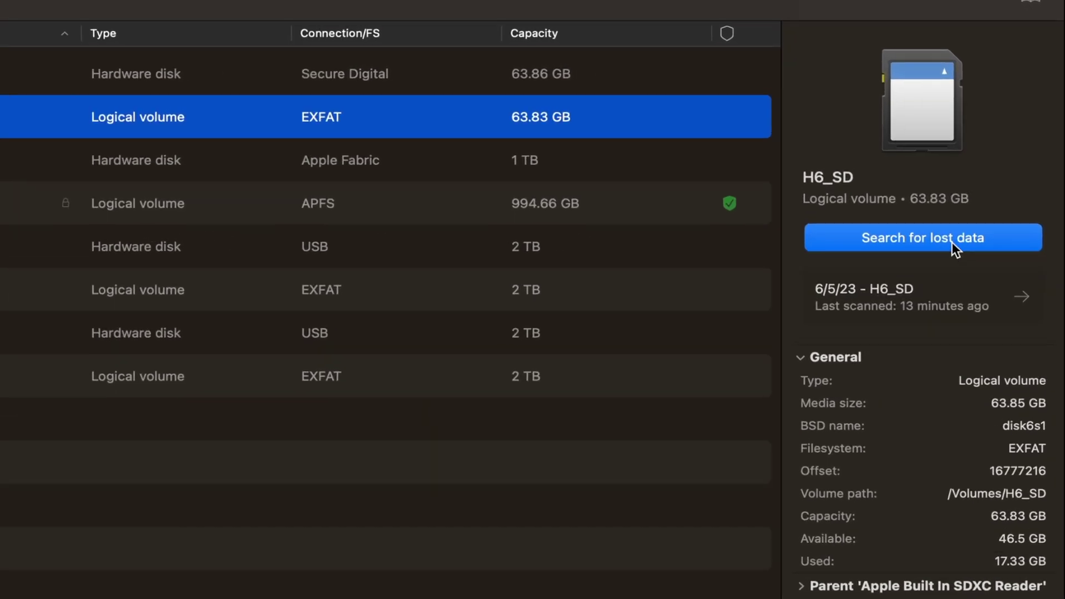
left_click(954, 239)
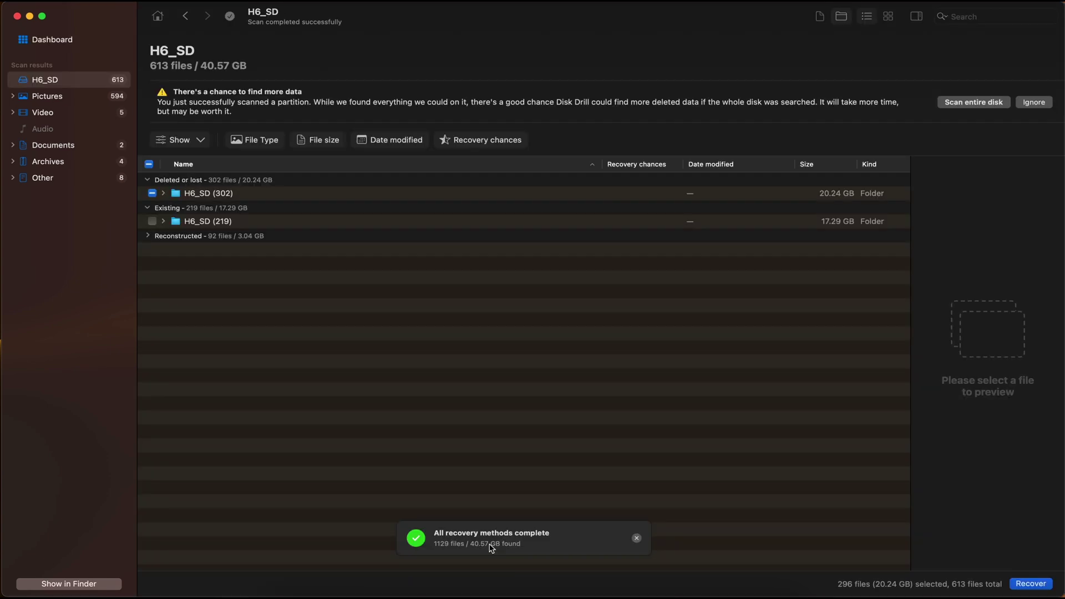
Dismiss the scan-complete notice, browse the deleted H6_SD folder, then collapse Deleted or lost
left_click(637, 538)
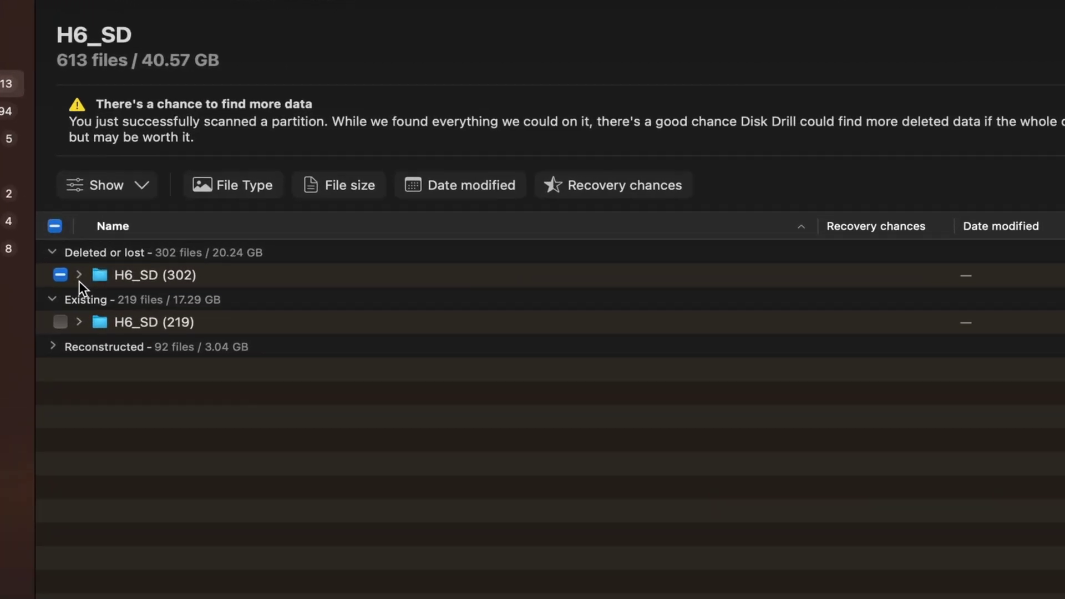
left_click(79, 275)
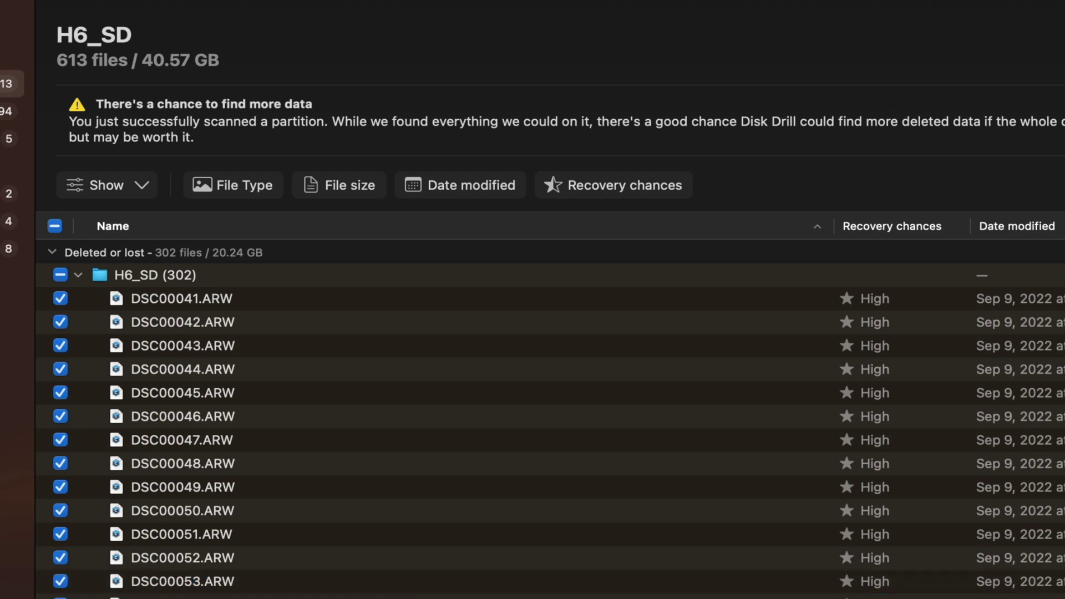
scroll(550, 423, "down", 6)
scroll(550, 423, "up", 6)
scroll(549, 423, "right", 1)
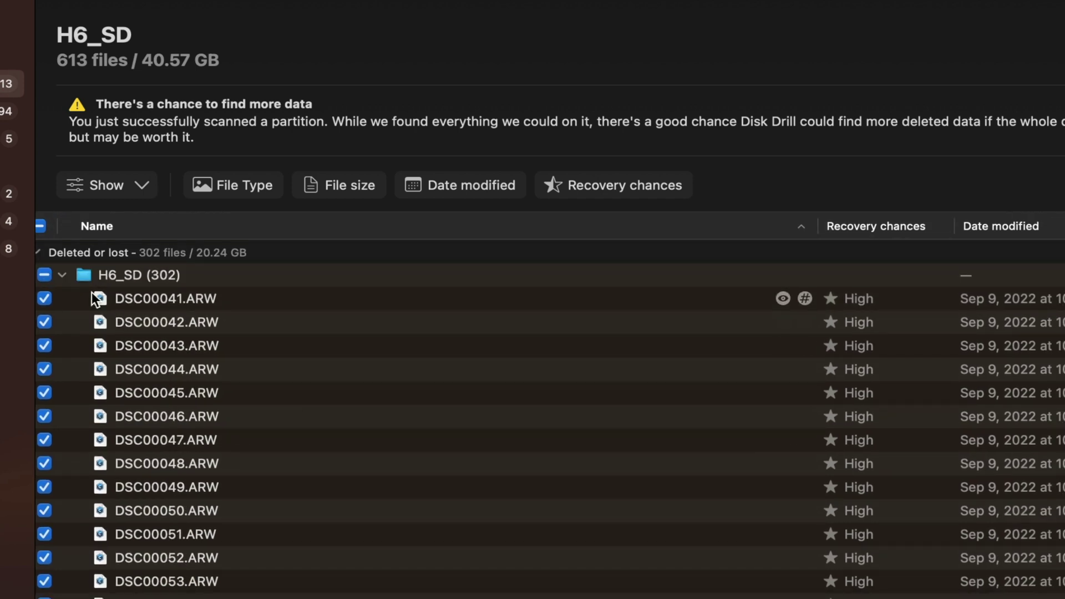
left_click(39, 251)
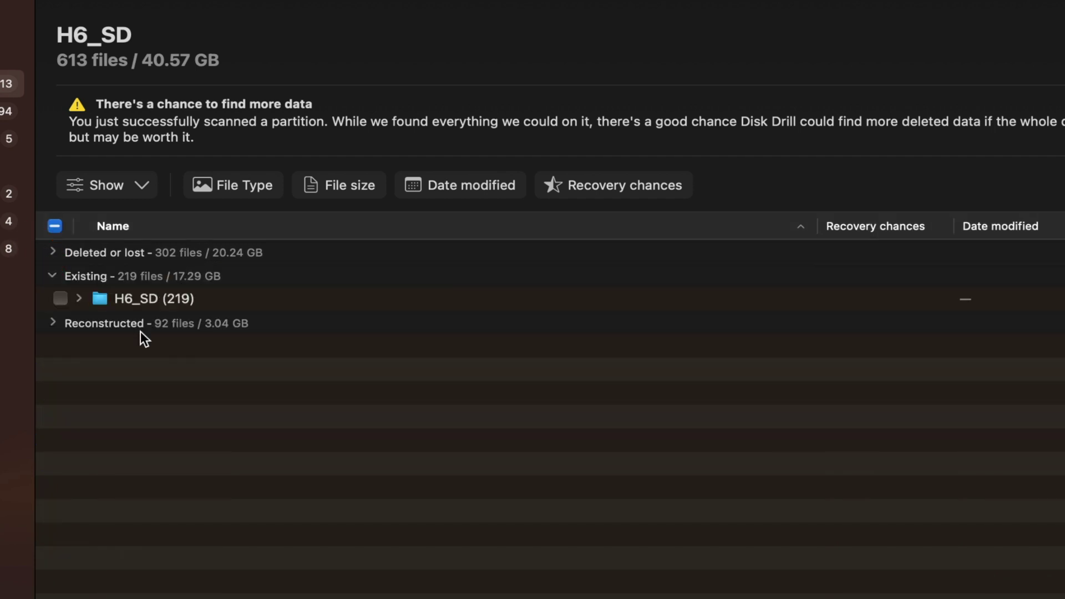
Expand Reconstructed, tick the Video folder for recovery, and expand Pictures to show arw and jpg
left_click(47, 323)
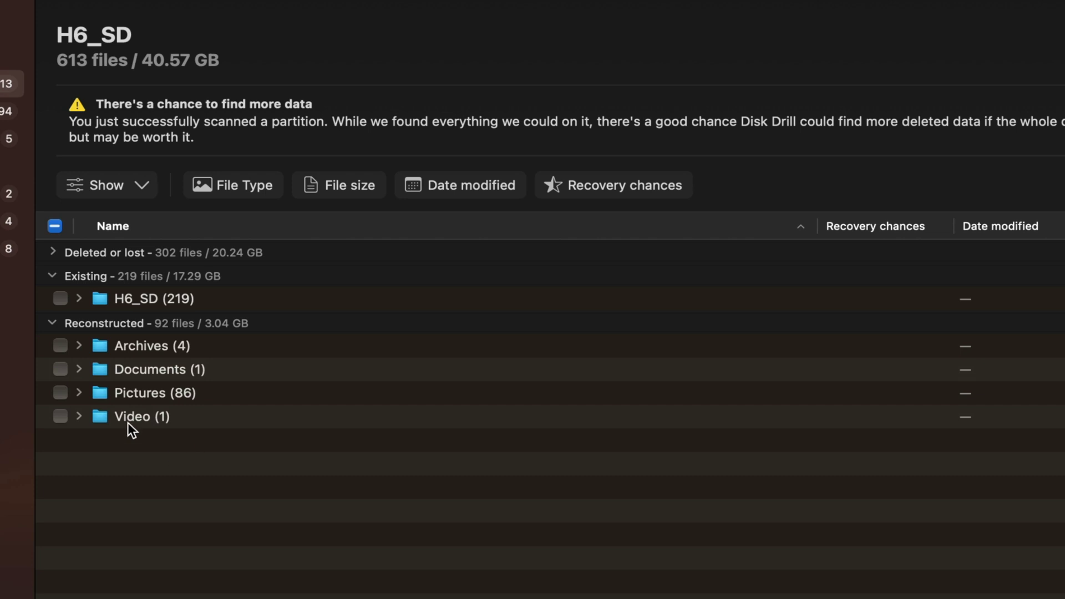
left_click(60, 416)
left_click(85, 393)
left_click(79, 393)
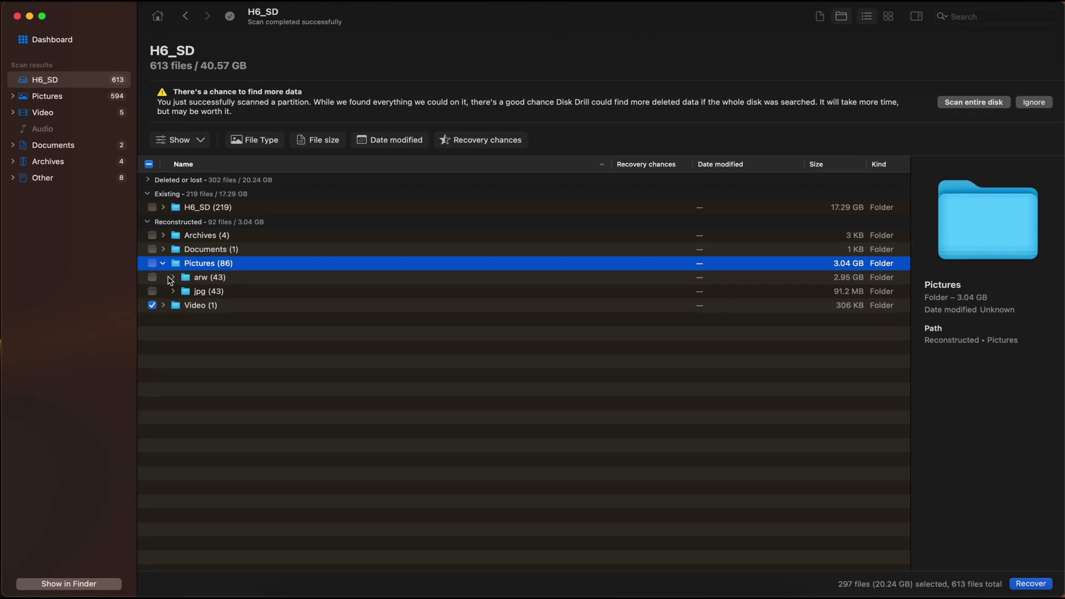
Preview arw photos 000010, 000013, 000029, 000031 and 000033, then tick 000033 for recovery
left_click(148, 321)
left_click(172, 431)
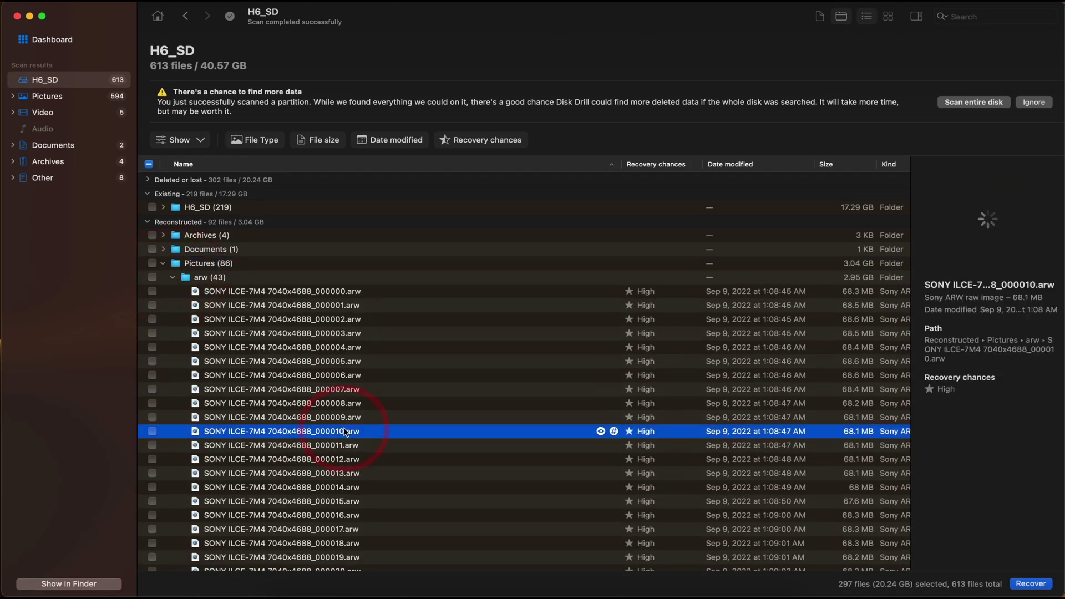
left_click(338, 473)
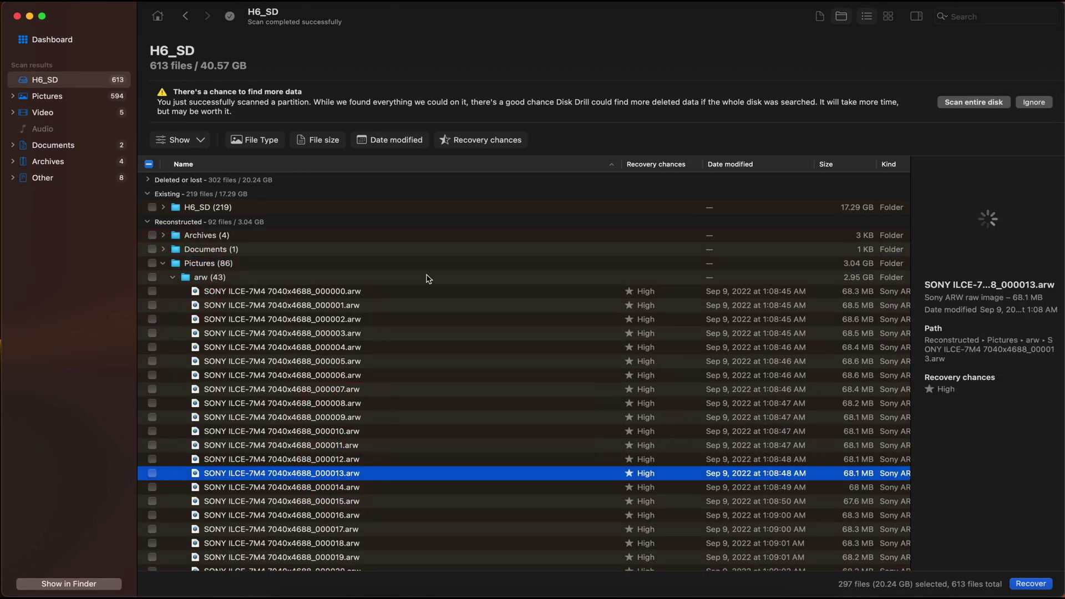
scroll(454, 419, "down", 2)
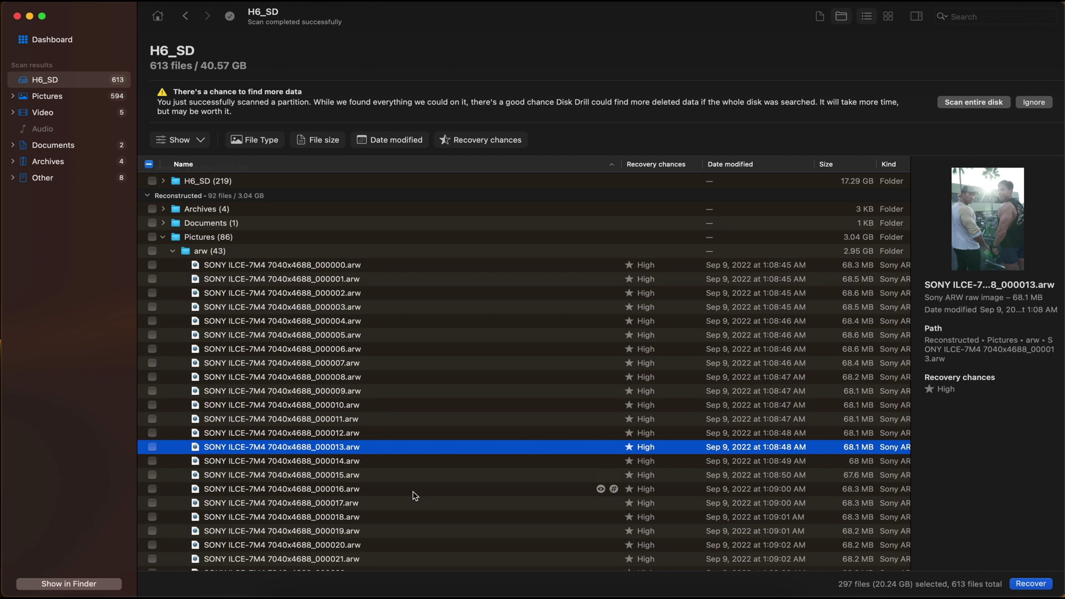
scroll(415, 495, "down", 8)
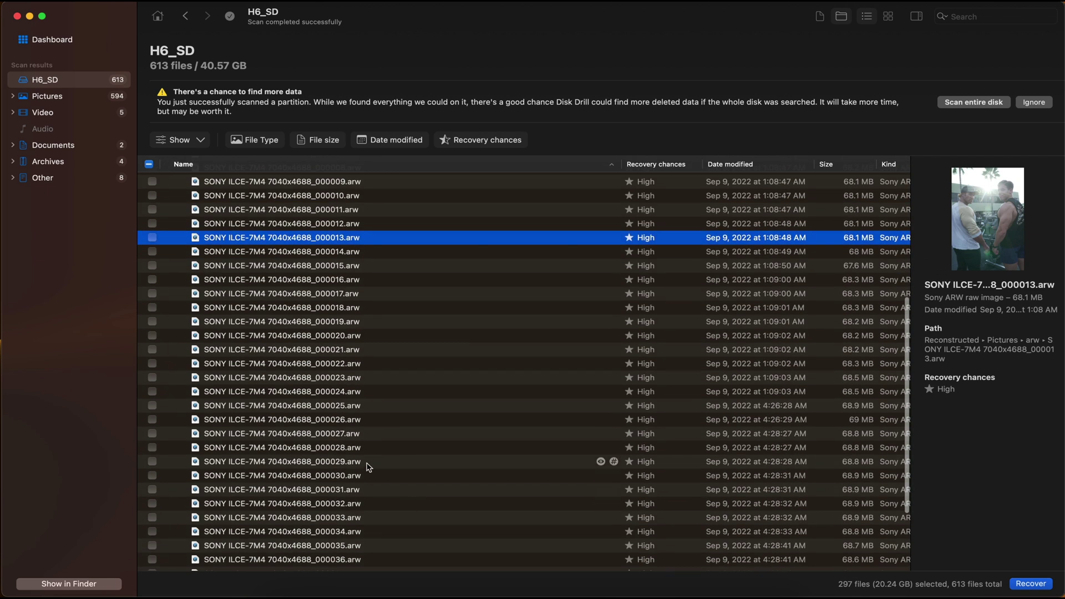
left_click(367, 465)
scroll(388, 382, "down", 4)
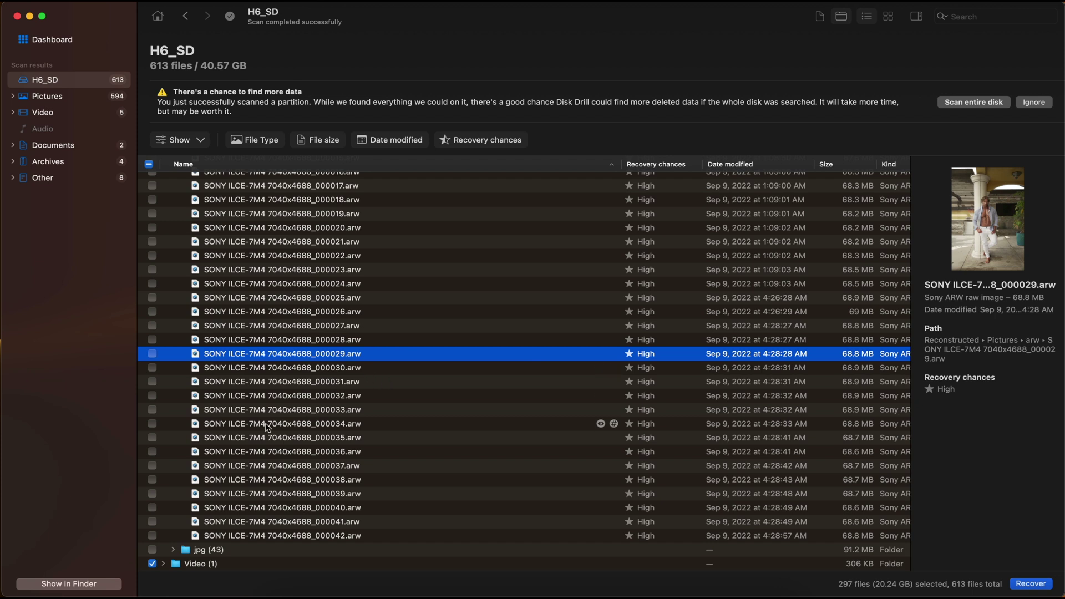
left_click(311, 382)
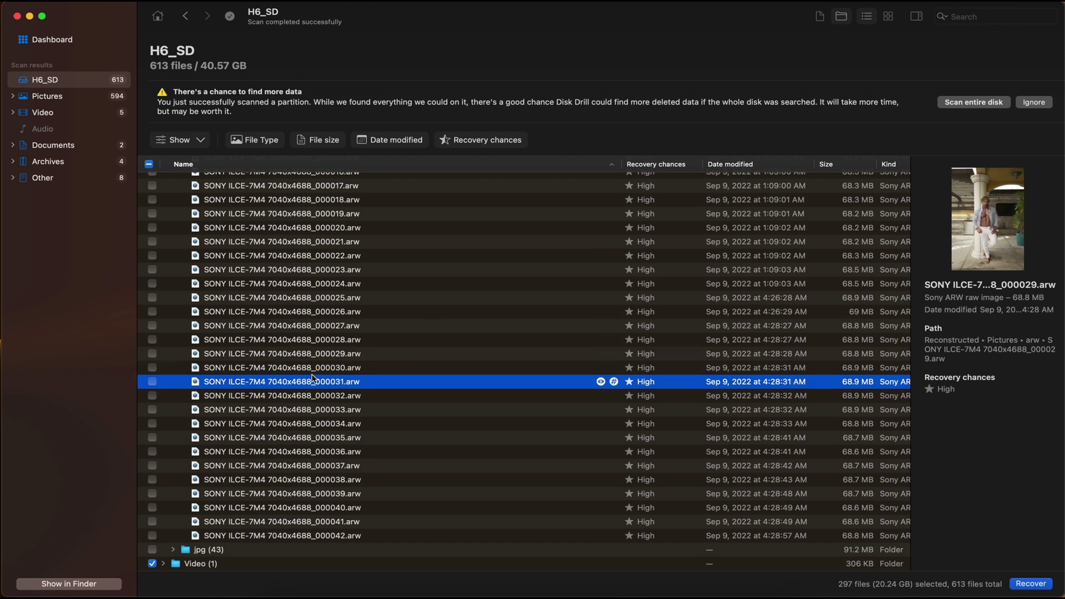
left_click(302, 409)
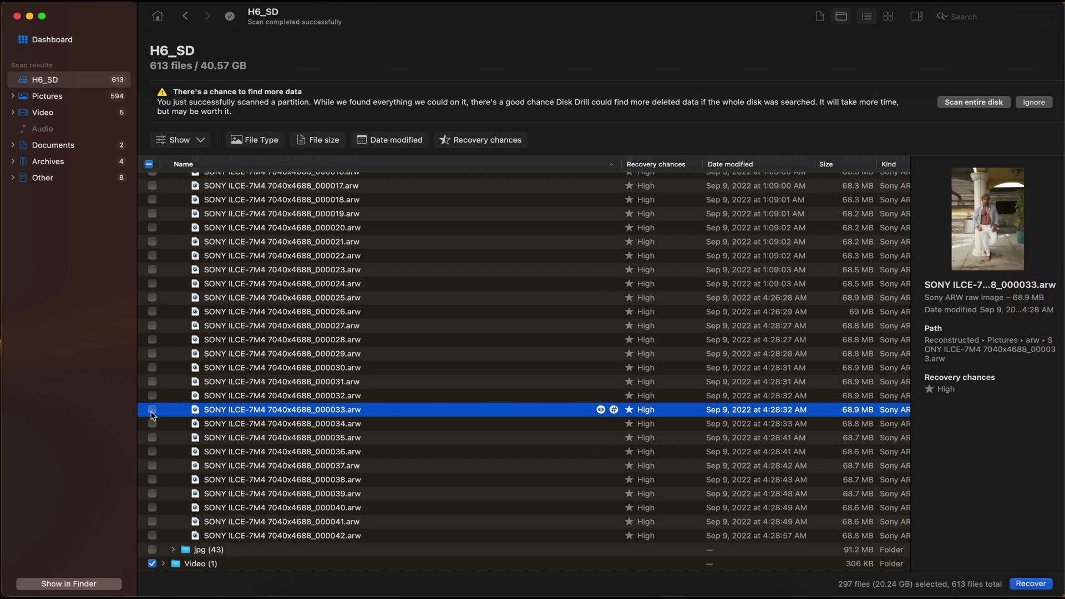
left_click(152, 409)
Tick ARW photos 000034 through 000038 for recovery
left_click(153, 423)
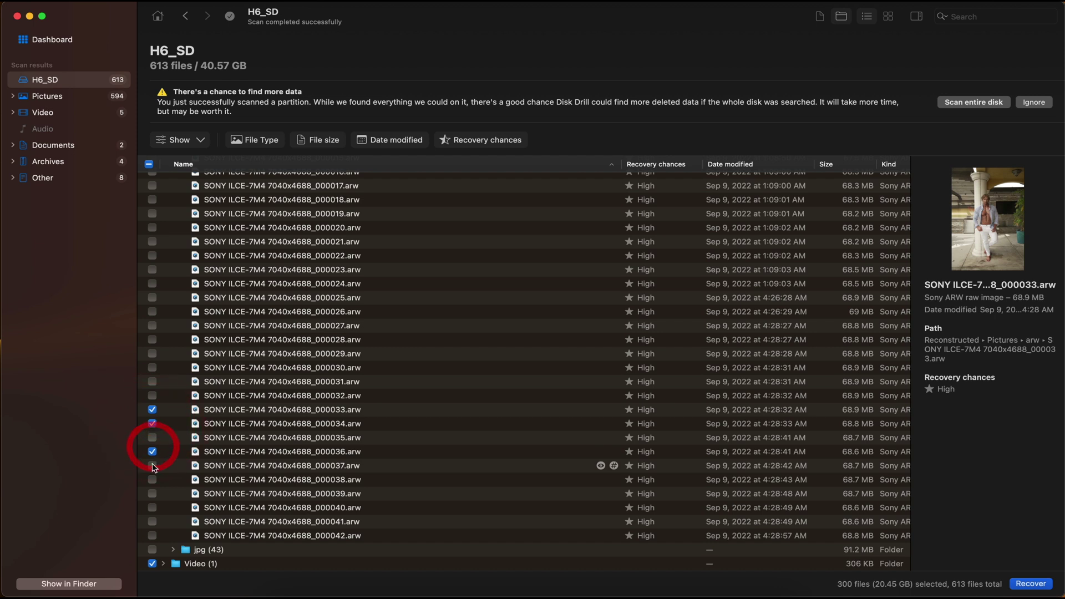
left_click(152, 466)
left_click(152, 479)
left_click(152, 452)
left_click(152, 437)
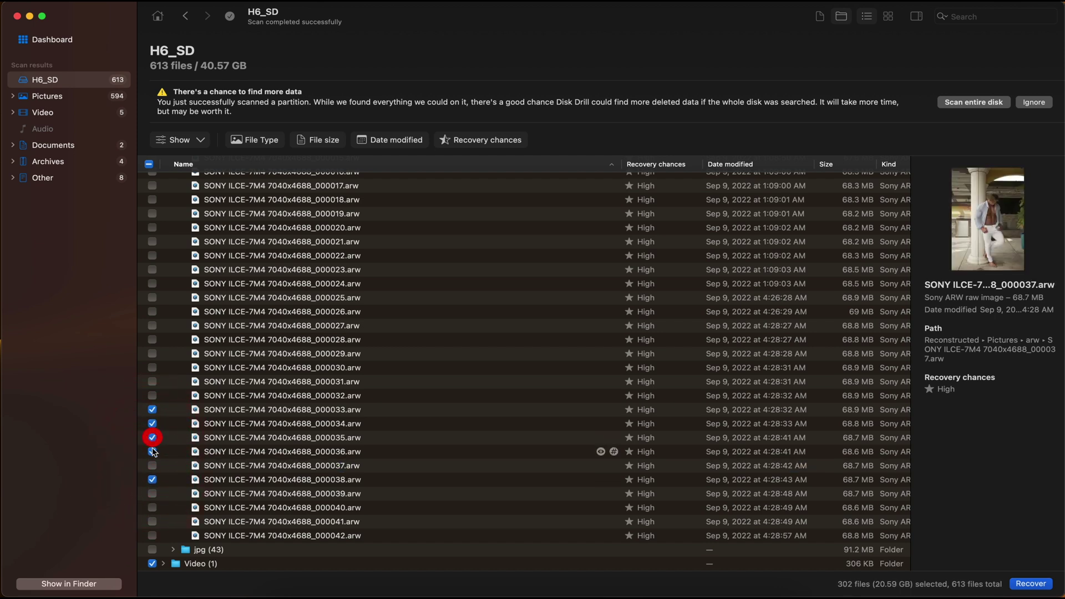
left_click(152, 465)
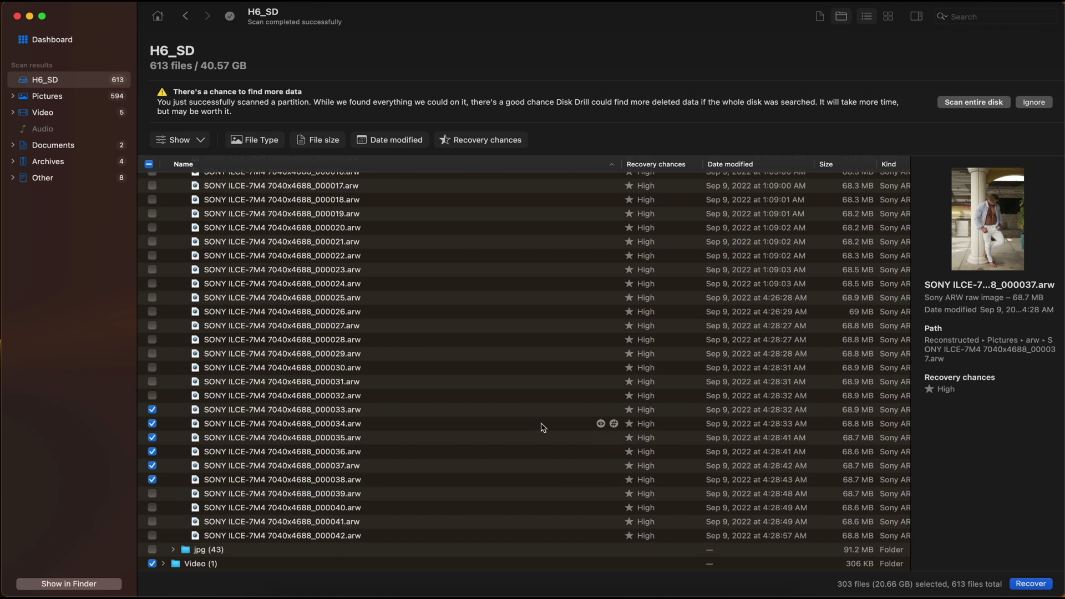
Recover the 303 selected files to Macintosh HD, saving them all in one folder
left_click(1031, 584)
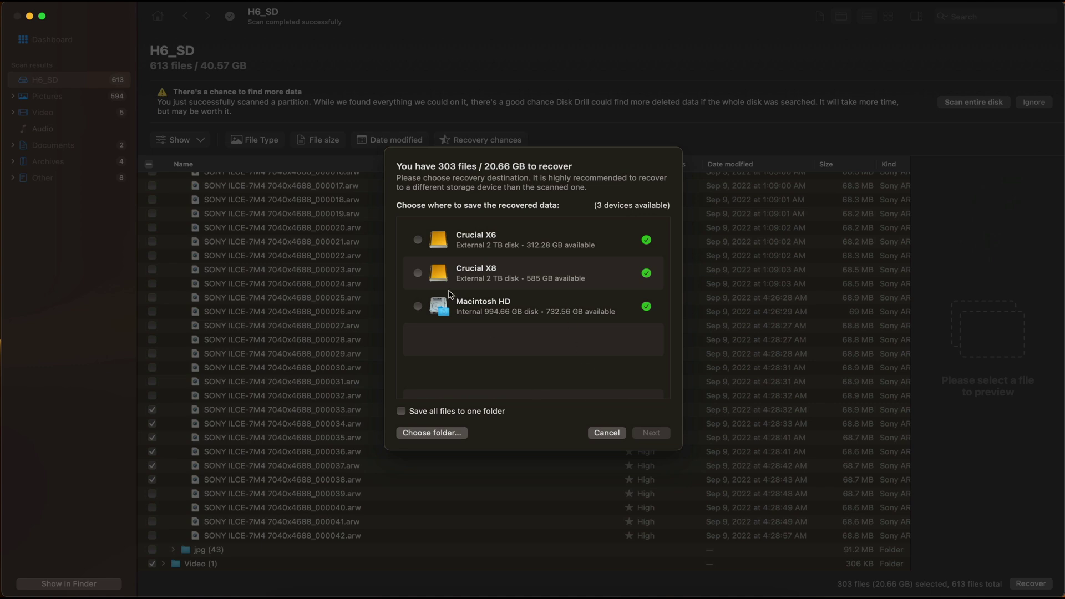
left_click(419, 307)
left_click(402, 412)
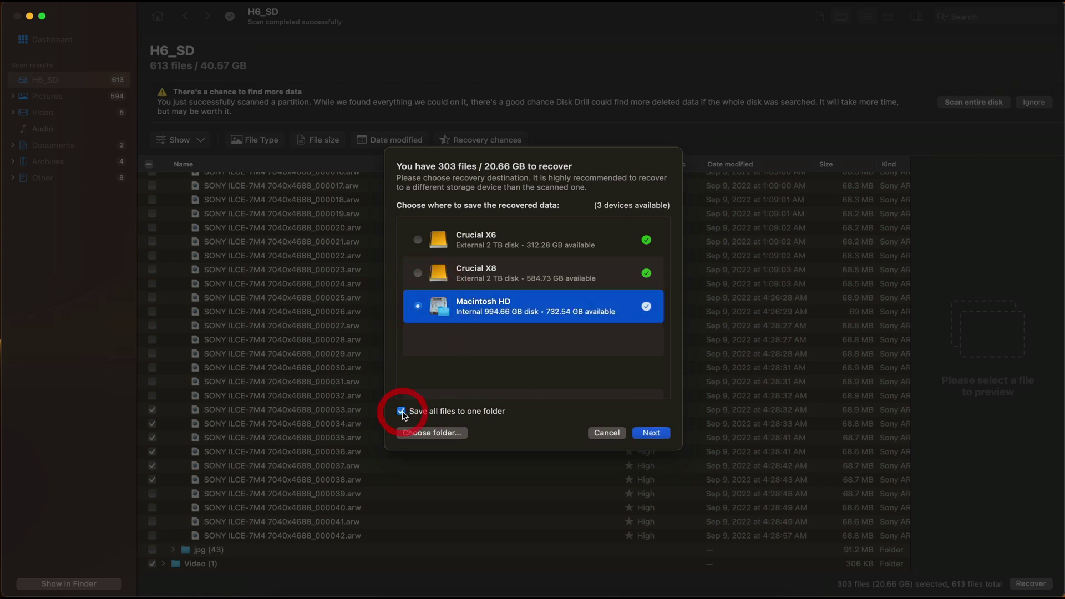
left_click(652, 432)
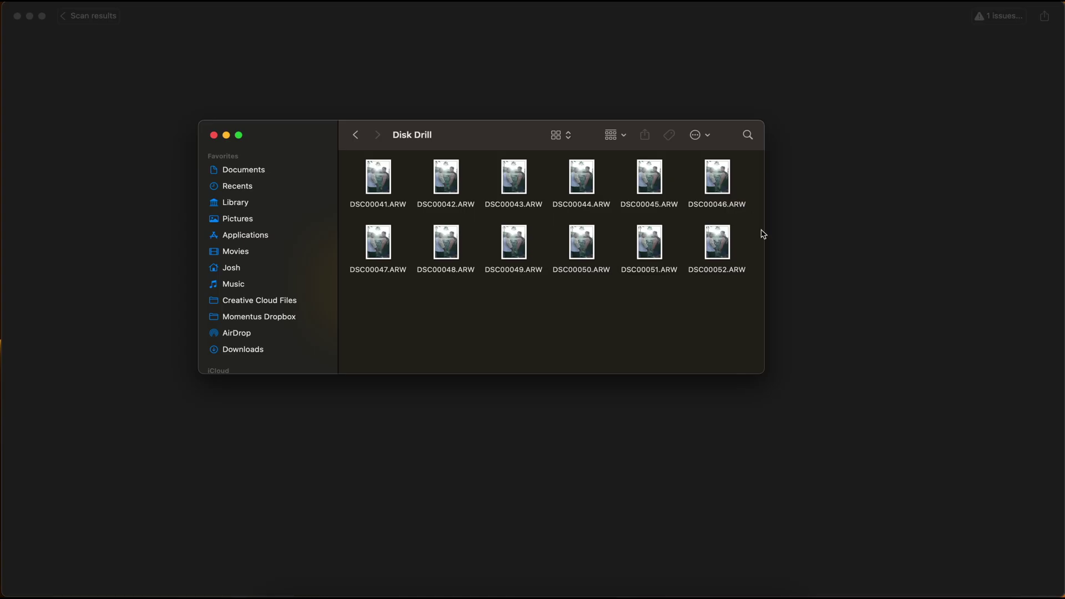
left_click(589, 244)
key("space")
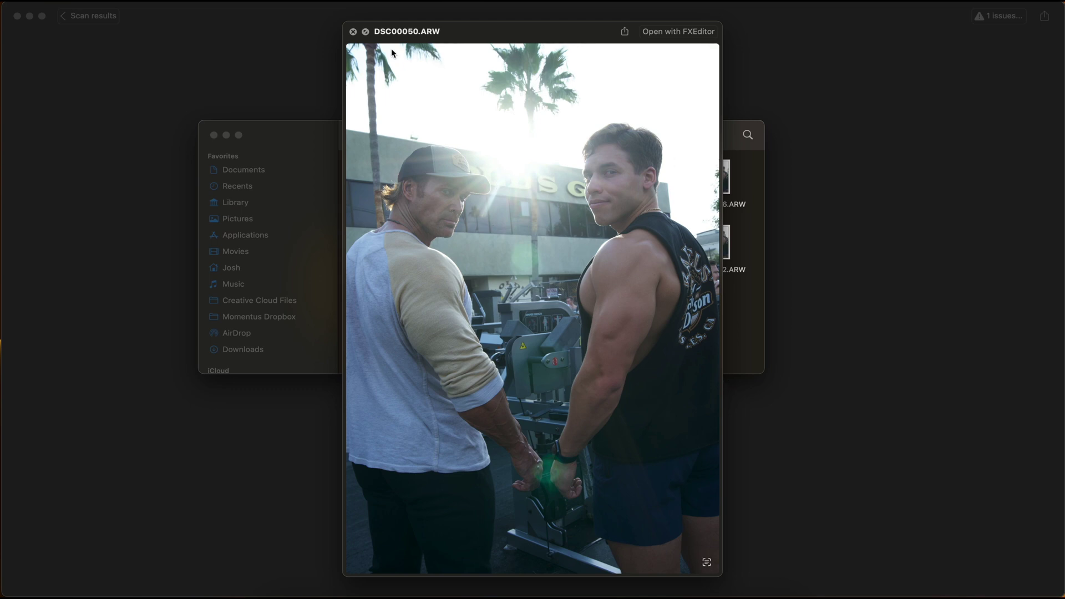
key("Up")
left_click(354, 31)
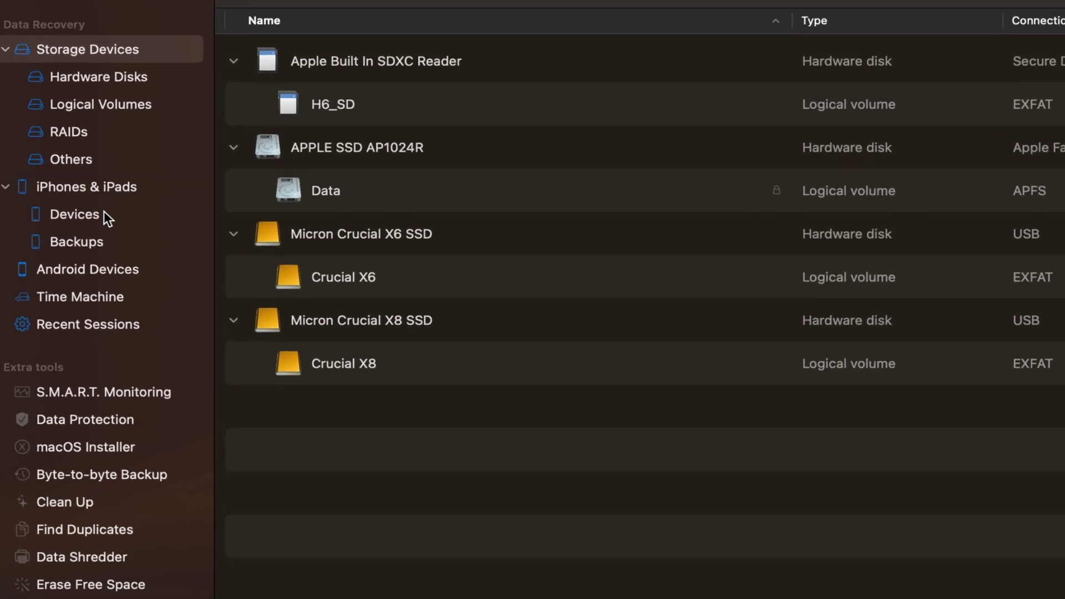
Check the iPhones & iPads options, then view Recent Sessions including the earlier H6_SD scan
left_click(81, 193)
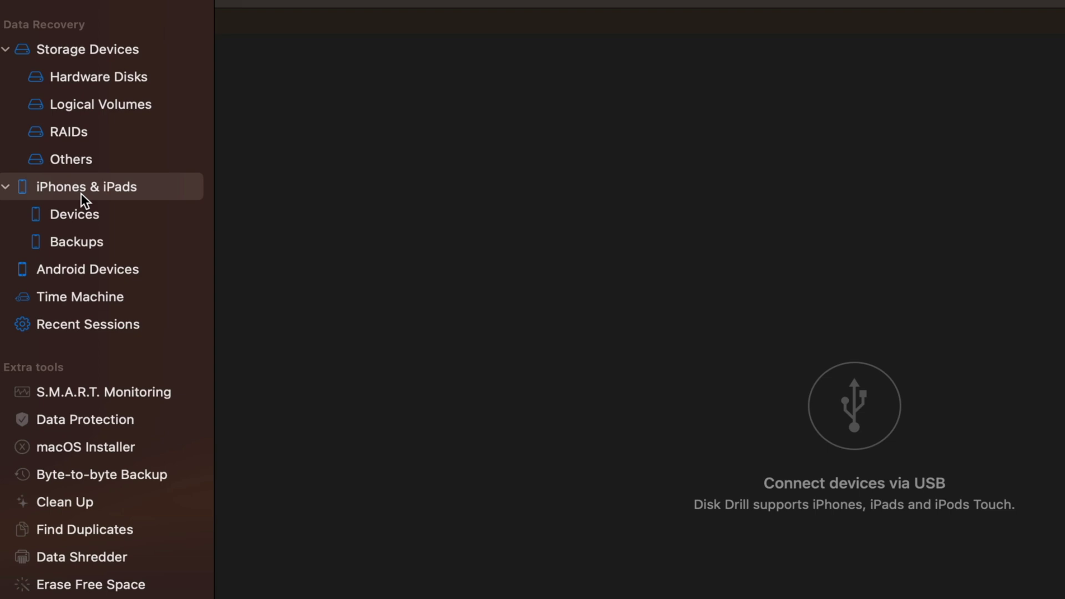
left_click(125, 327)
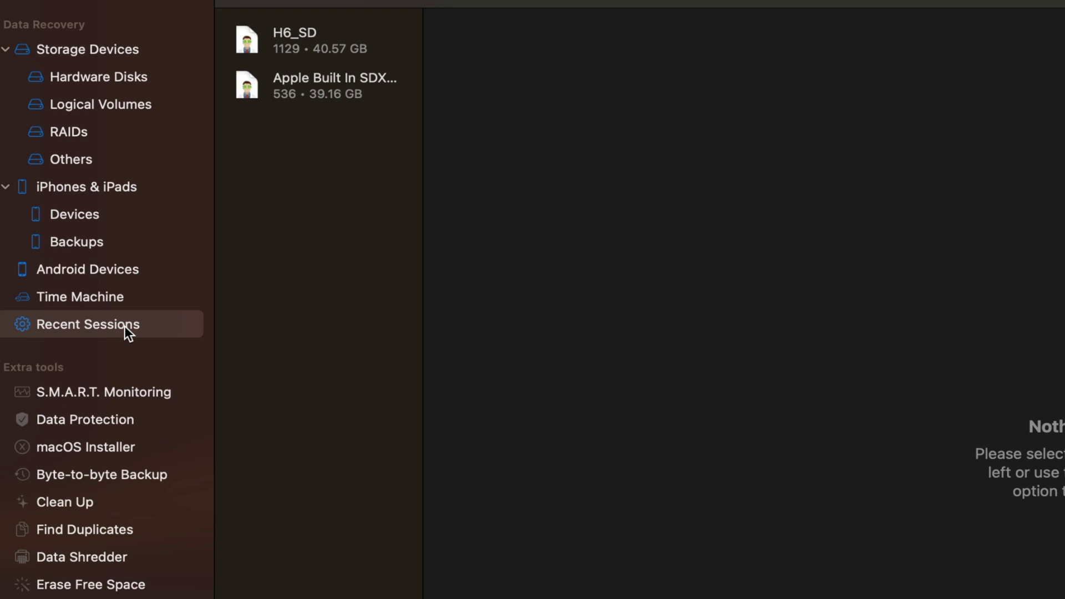
Tour S.M.A.R.T. Monitoring, Data Protection, macOS Installer and Byte-to-byte Backup, ending in Data Shredder
left_click(102, 391)
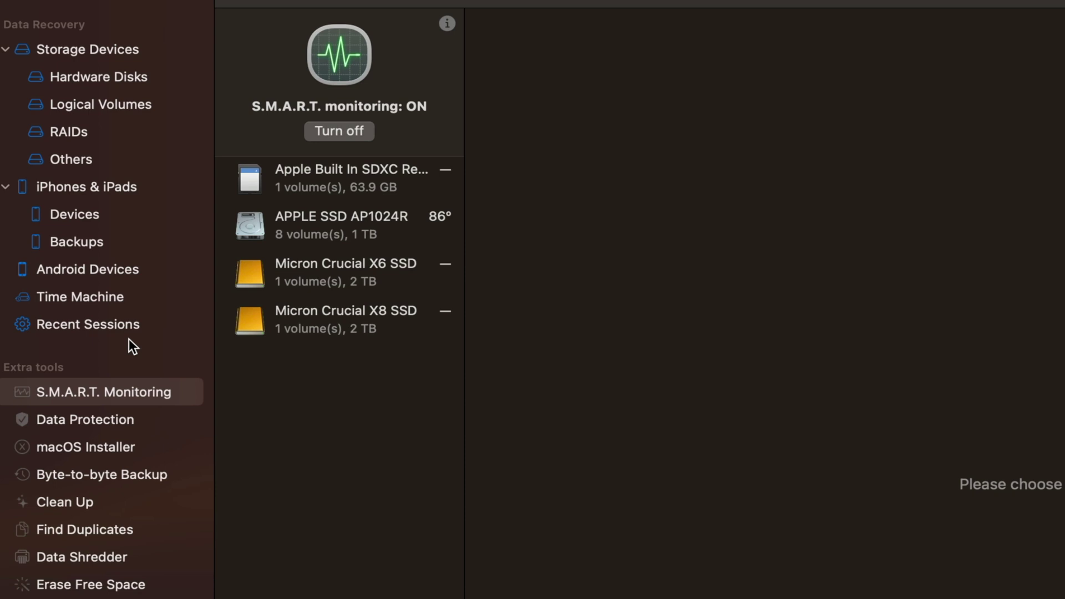
left_click(128, 429)
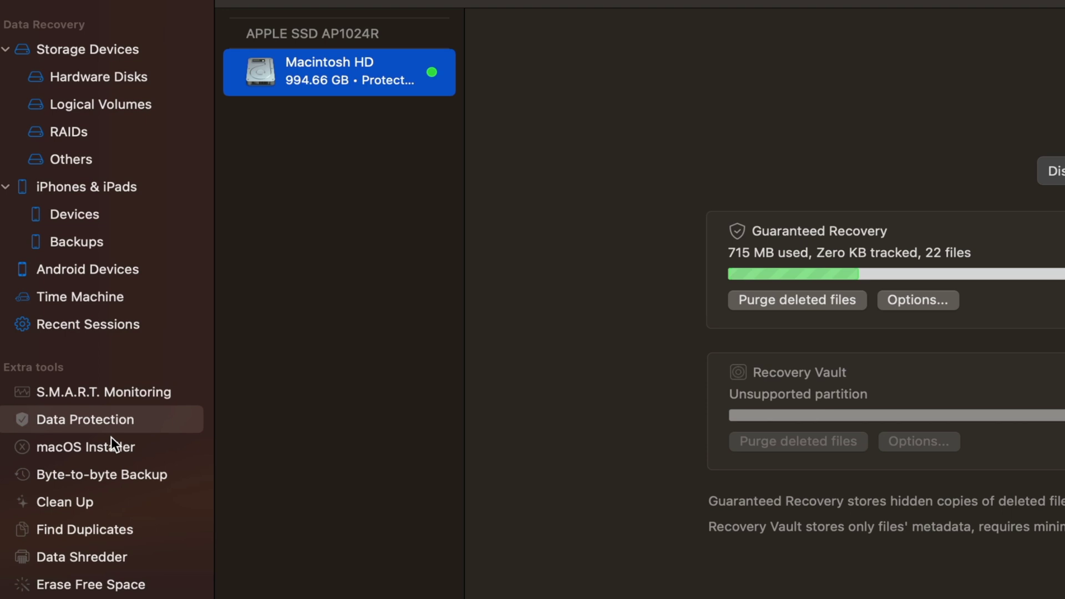
left_click(110, 416)
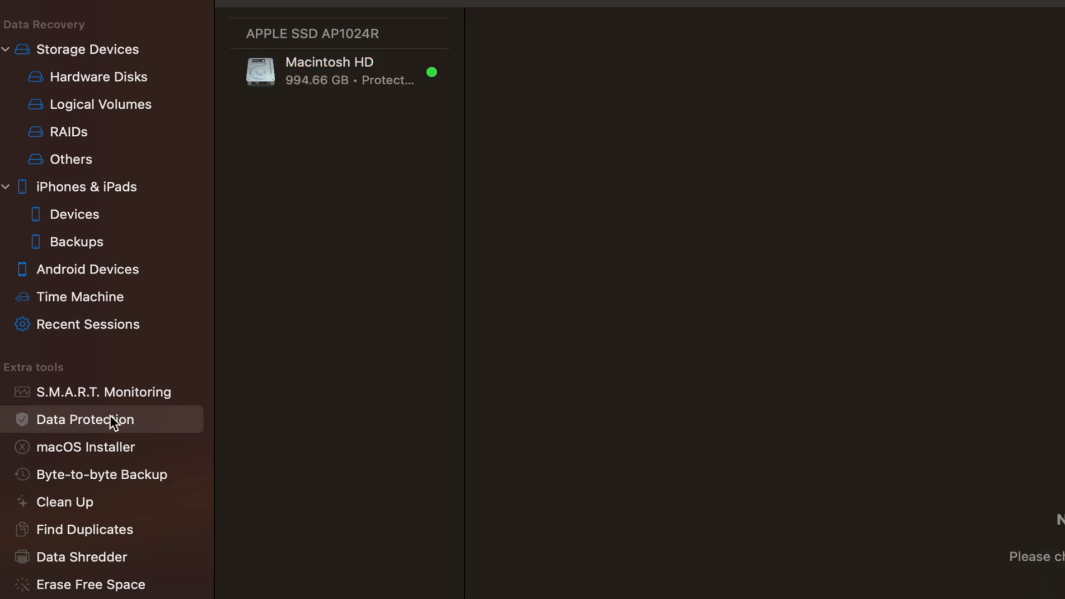
left_click(131, 452)
left_click(160, 478)
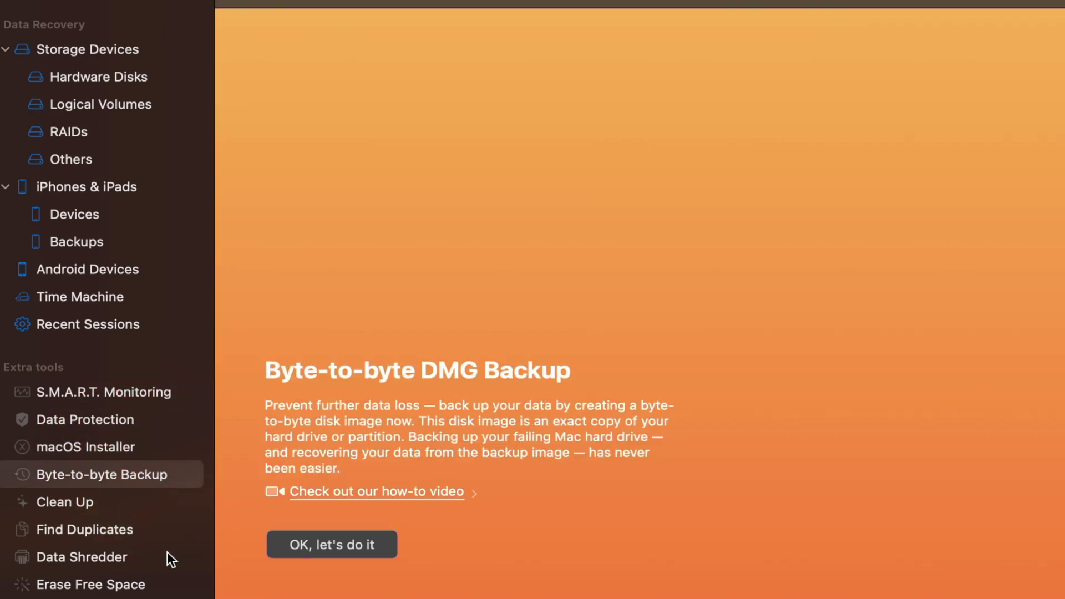
left_click(108, 553)
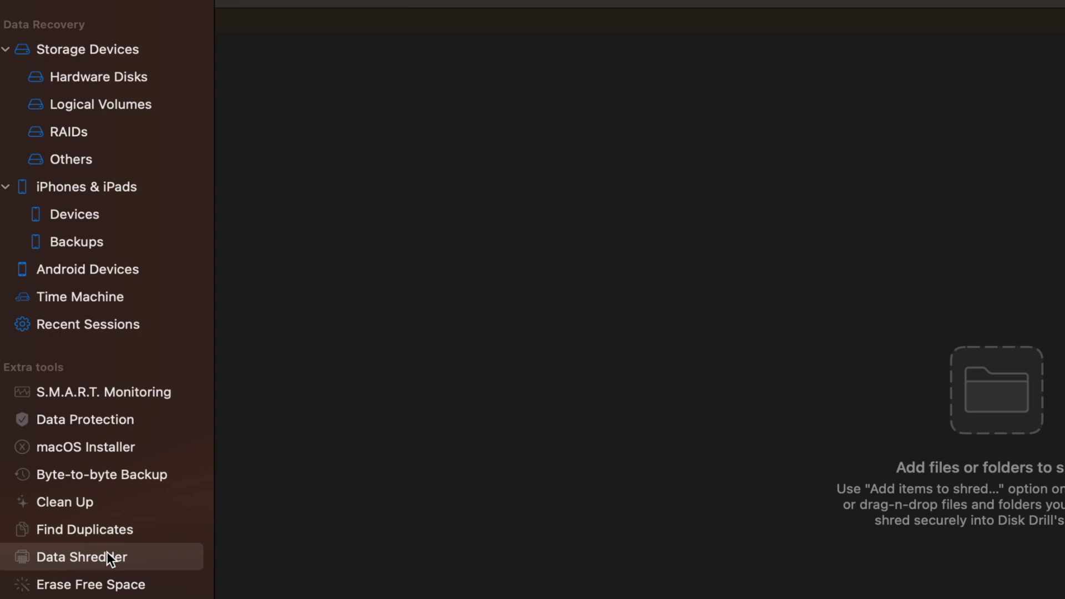
Shred 12 Downloads files (945.8 MB) in Data Shredder using Overwrite with zeros
left_click_drag(1064, 572, 843, 467)
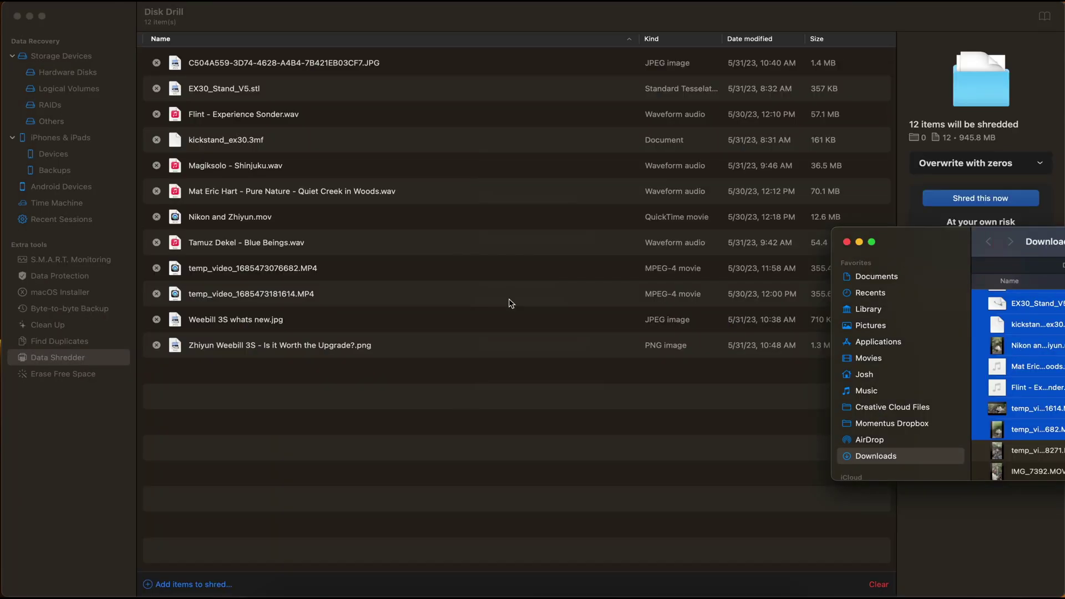
left_click(507, 434)
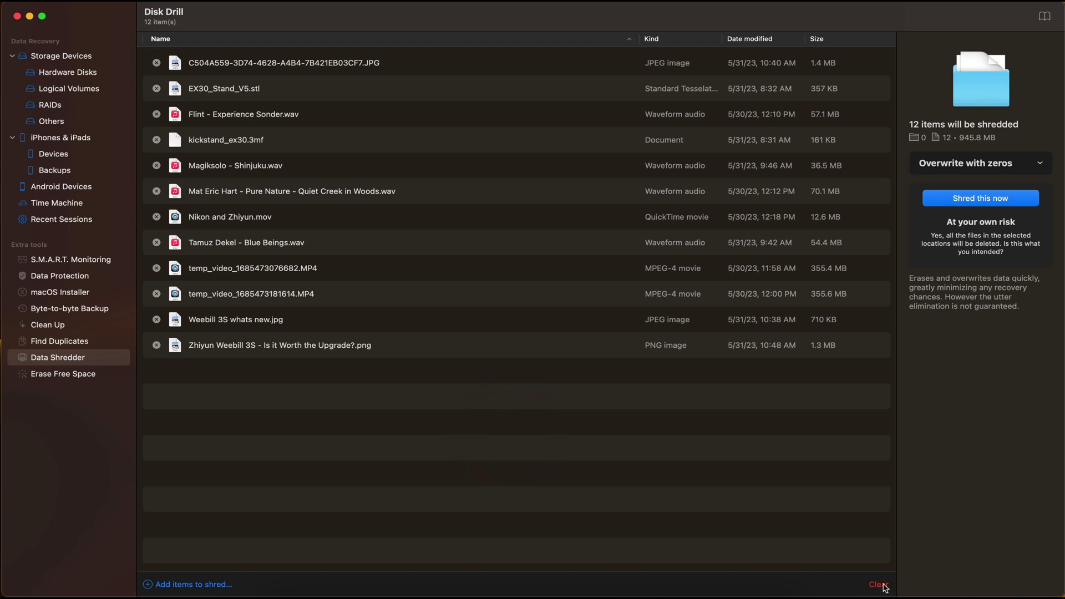
left_click(1017, 200)
left_click(583, 248)
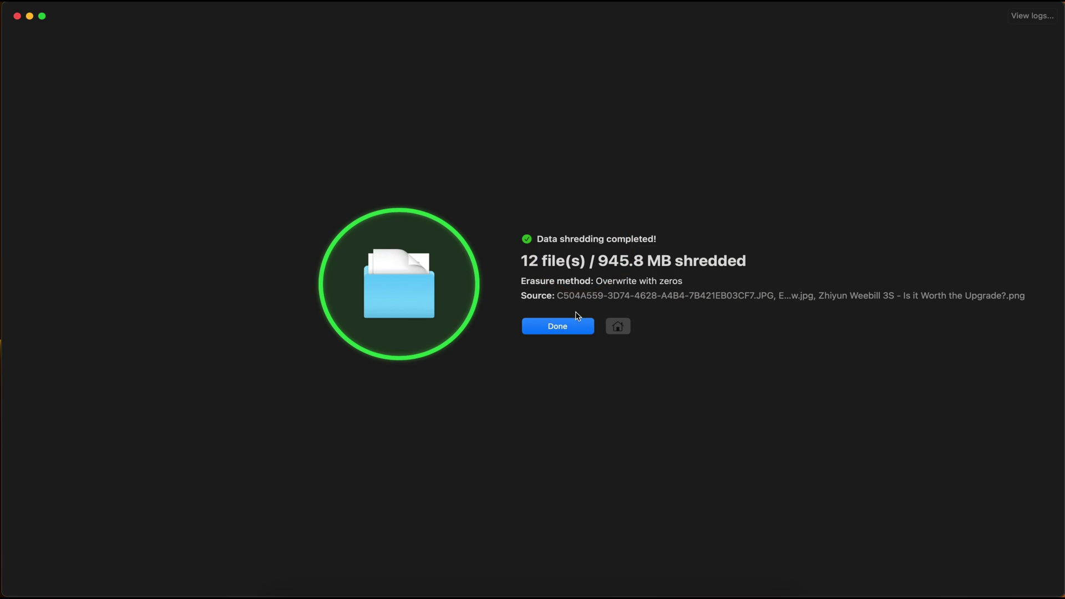
left_click(574, 325)
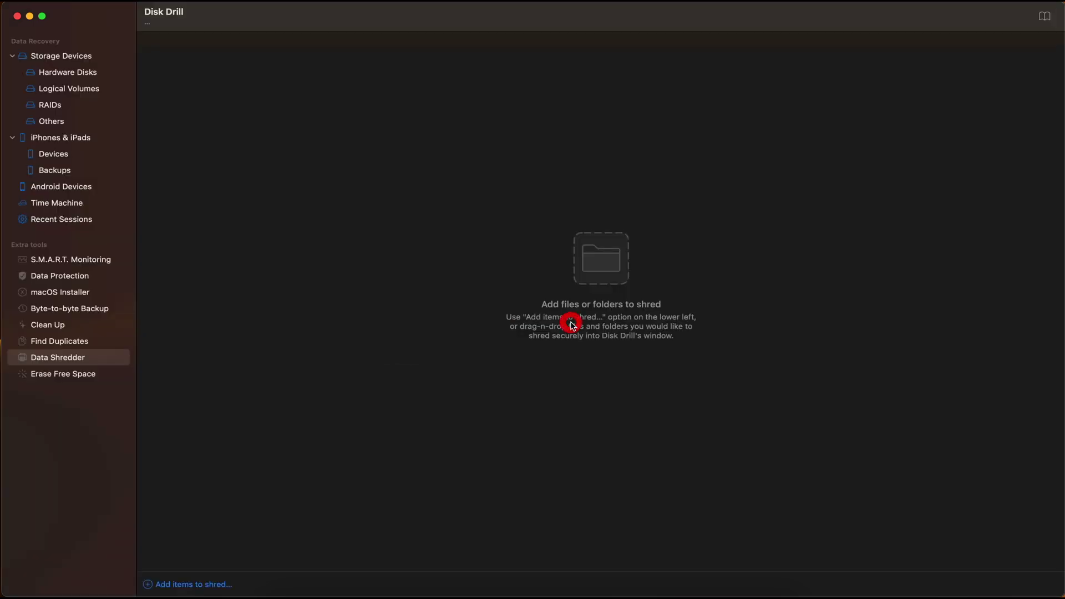